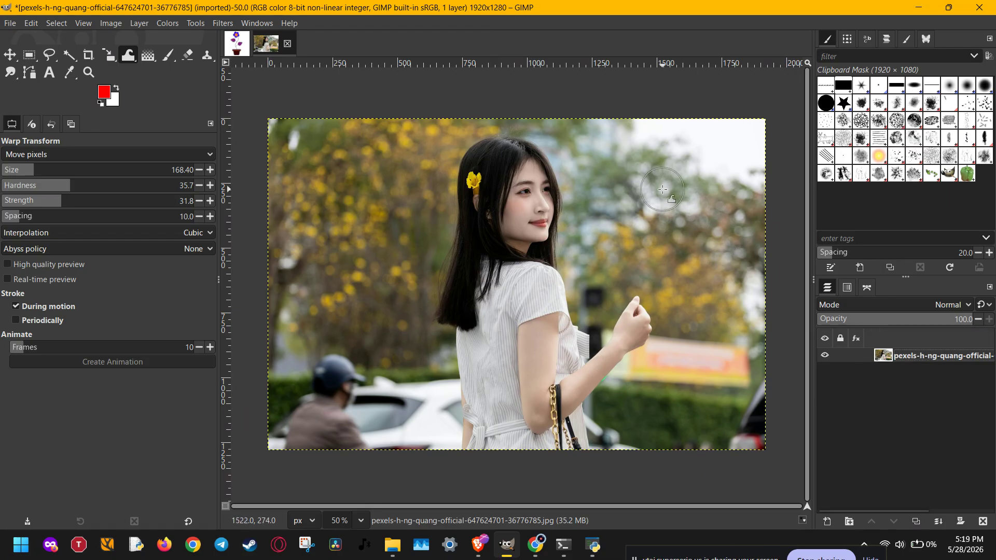
Step: Open the Lighting Effects filter for the portrait photo and raise the intensity of Light 1 to 4.0
click(223, 24)
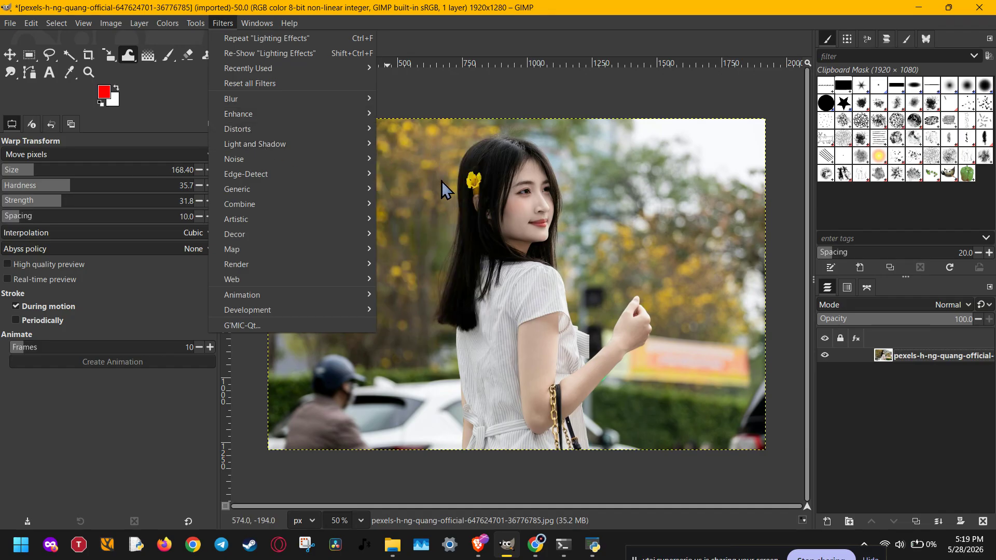
mouse_move(351, 148)
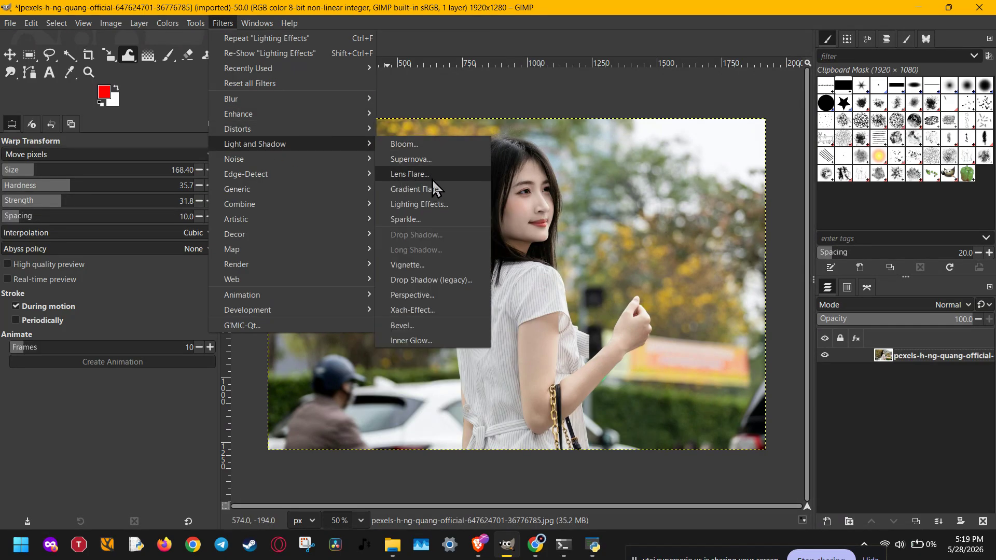
click(434, 207)
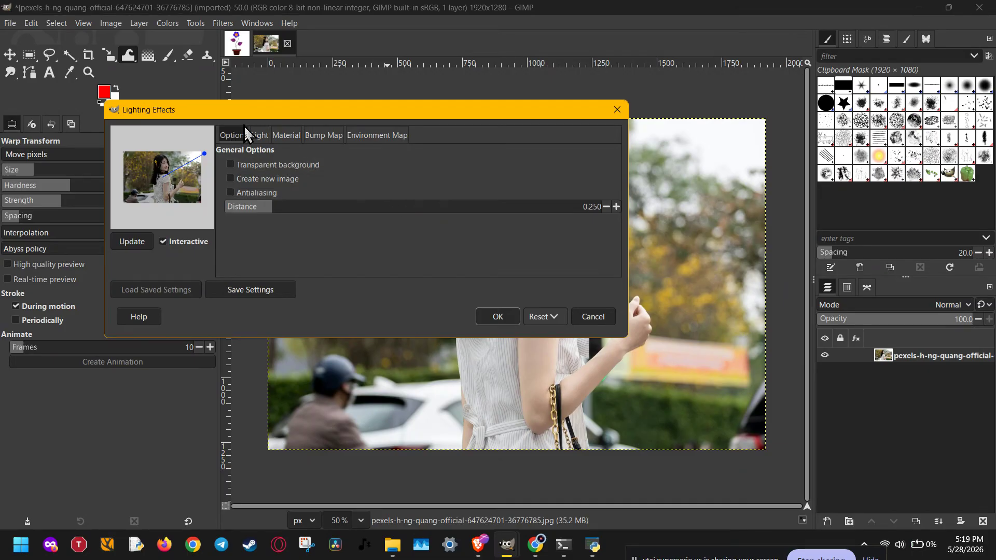
click(259, 136)
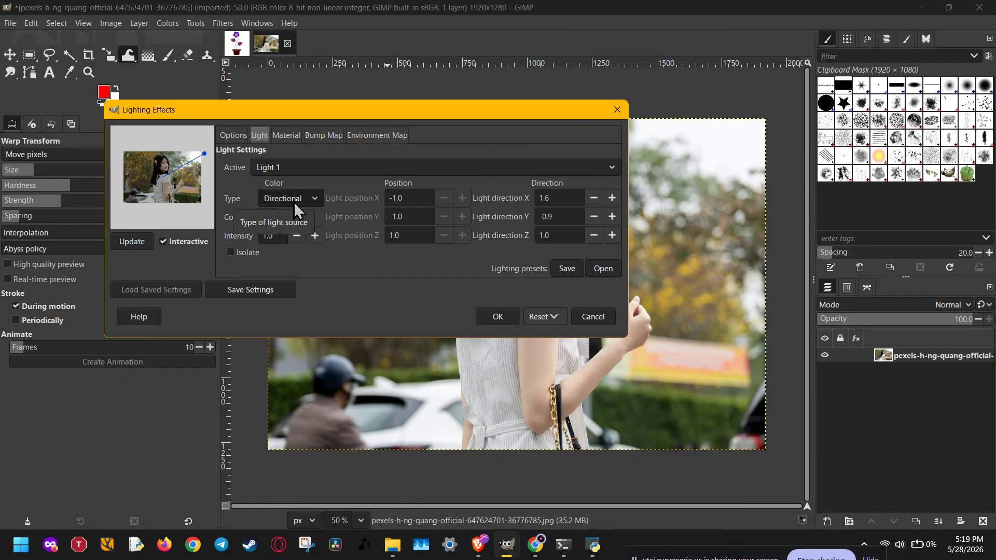
click(314, 235)
click(315, 236)
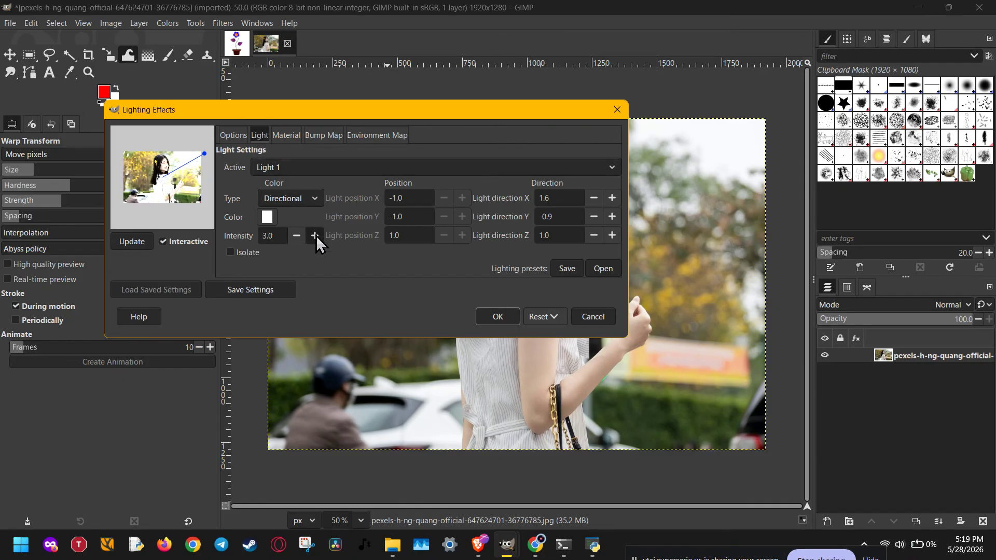
click(315, 235)
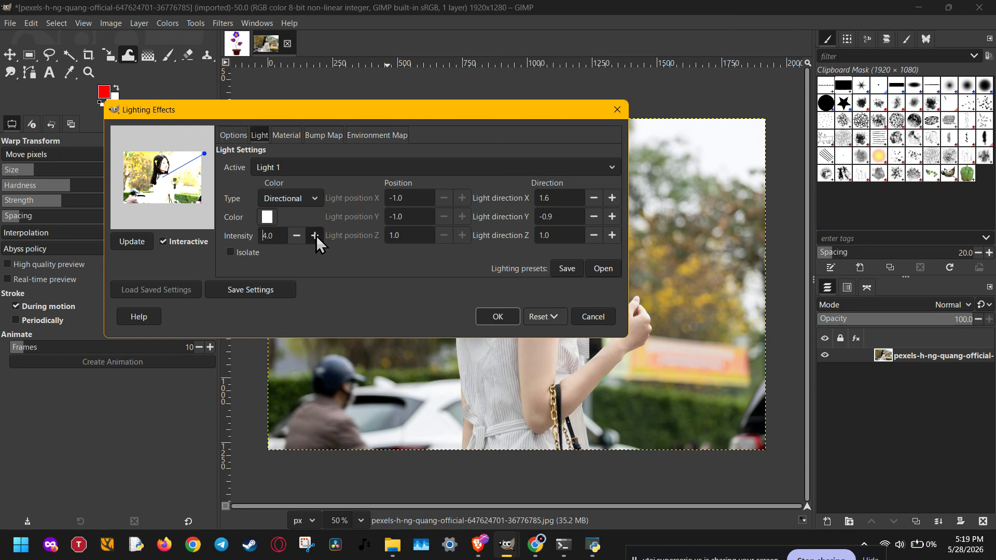
Step: Try the Point type for Light 1 and return it to Directional
click(316, 205)
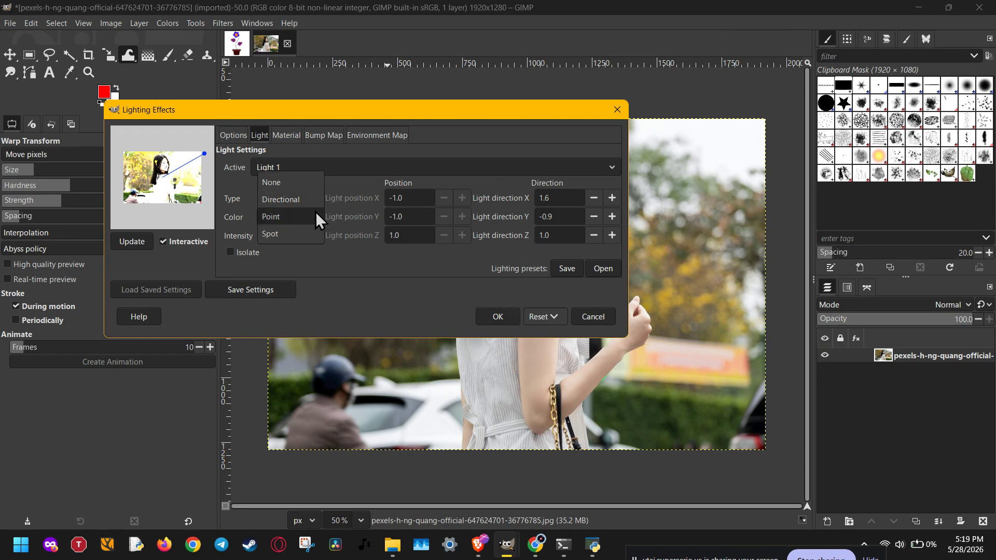
click(315, 216)
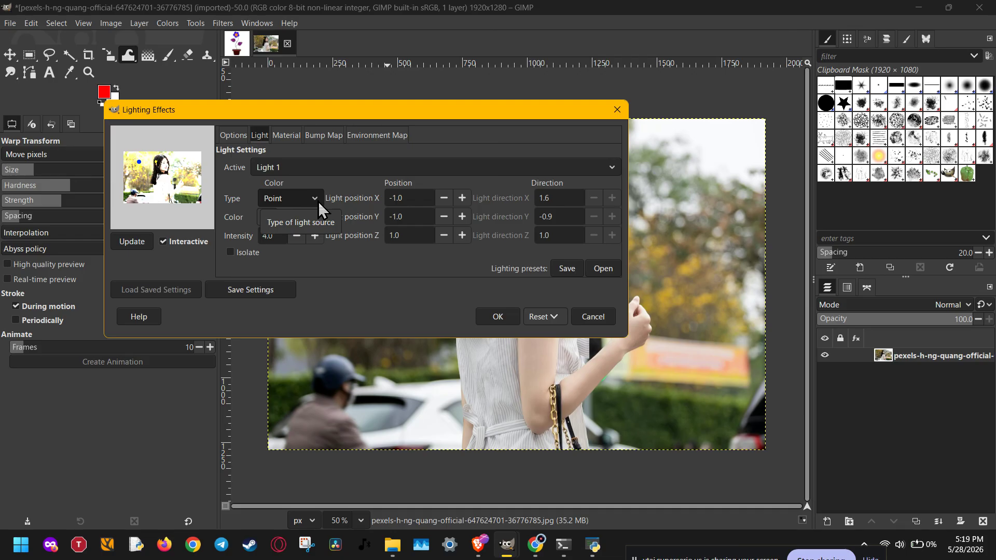
click(319, 201)
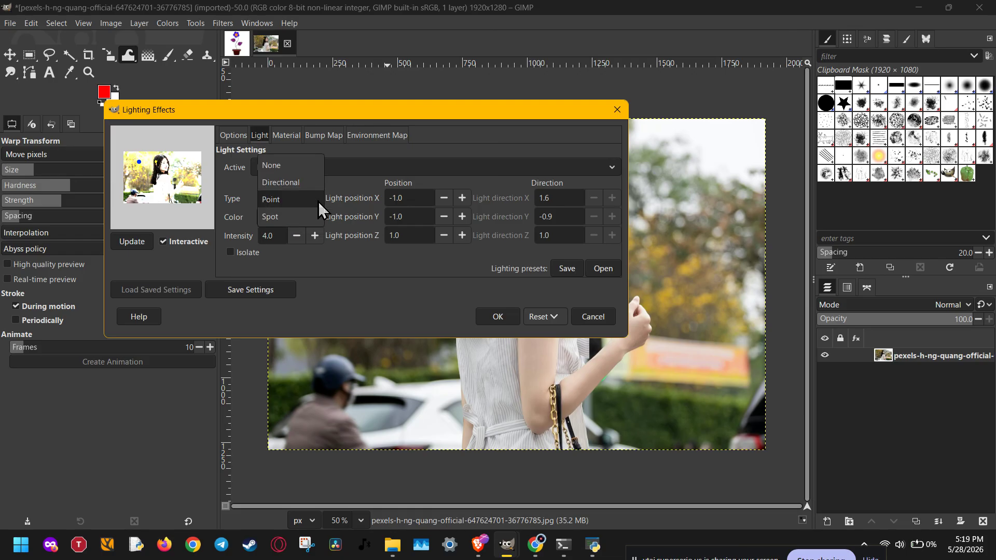
click(319, 186)
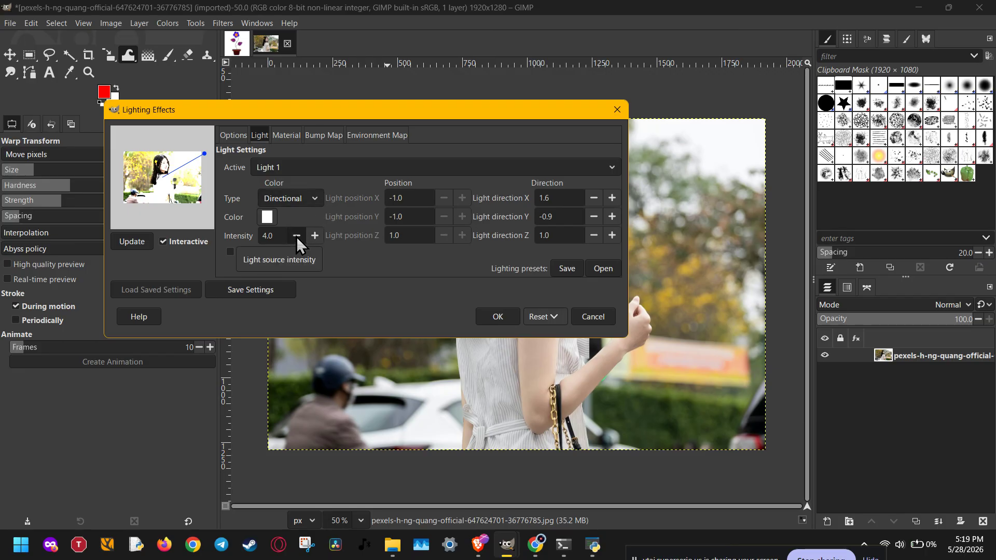
Step: Try light color c55b5b, replace it with pale pink d7b7b7, and lower the light intensity to 3.0
click(260, 221)
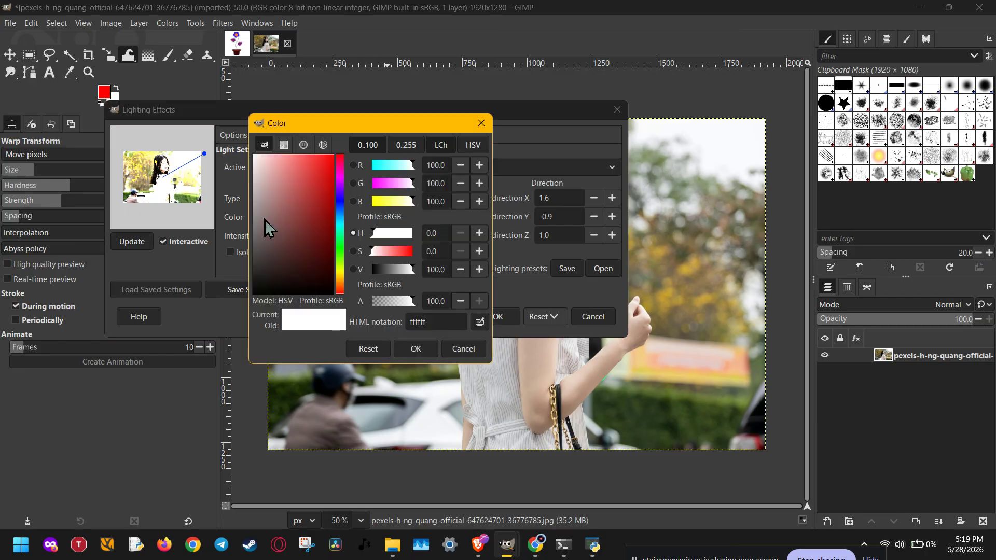
drag(266, 204, 297, 186)
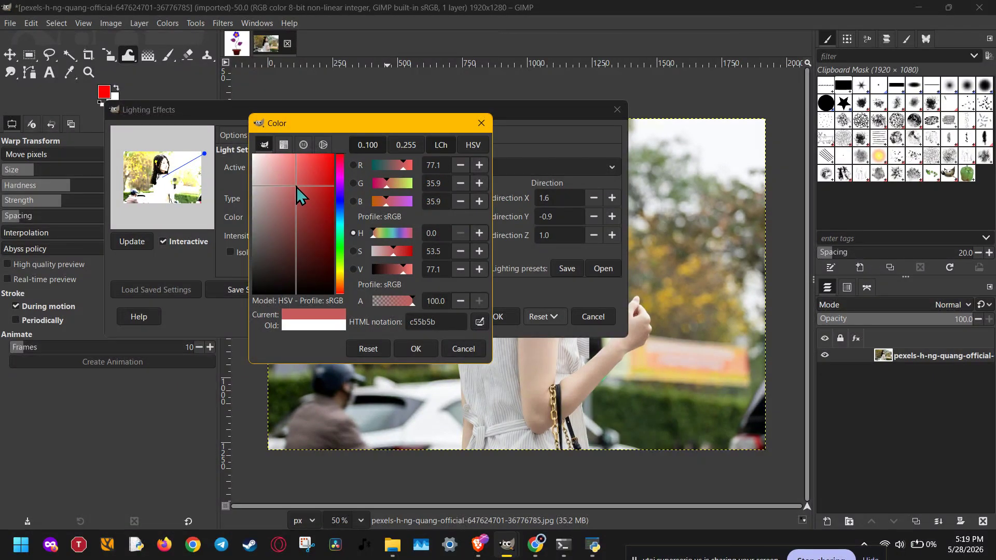
click(416, 348)
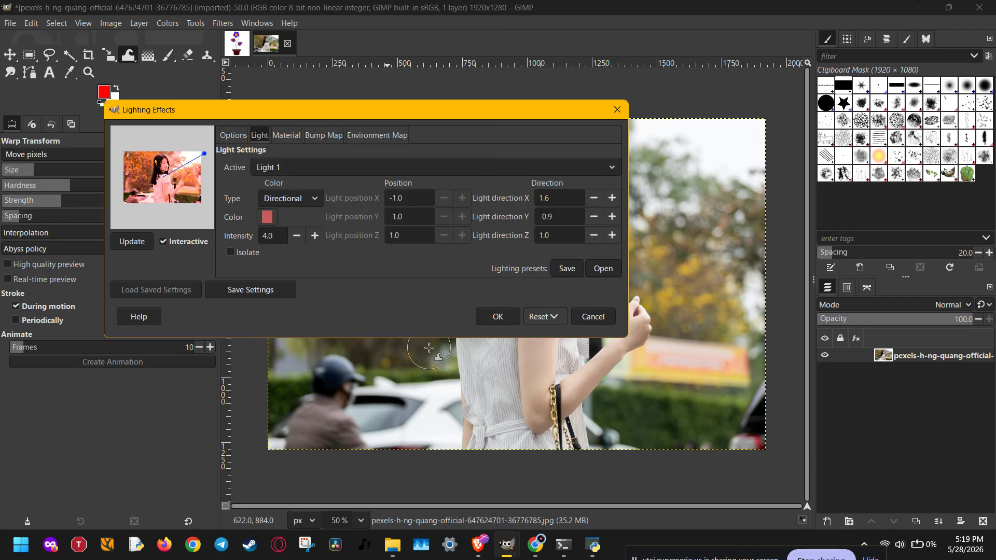
click(269, 218)
click(264, 175)
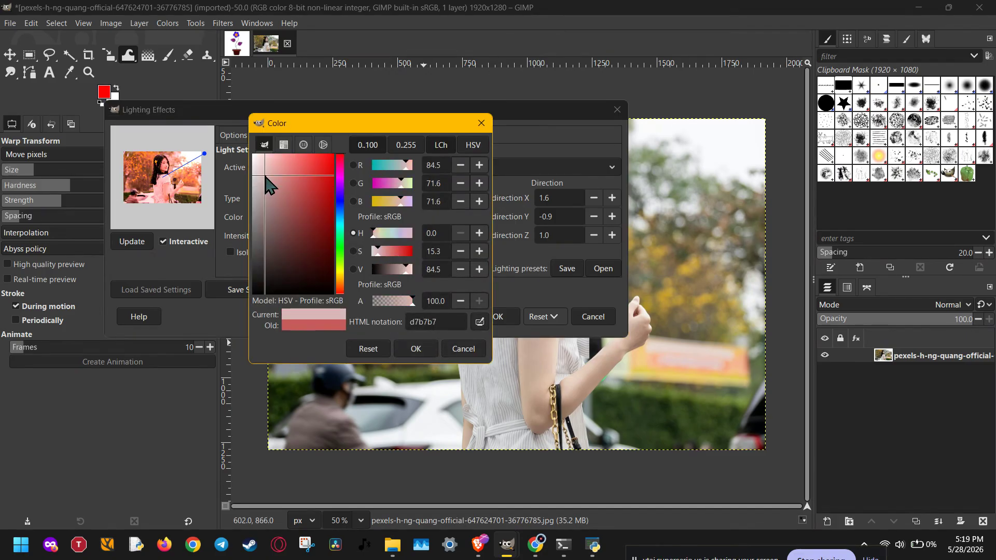
click(405, 348)
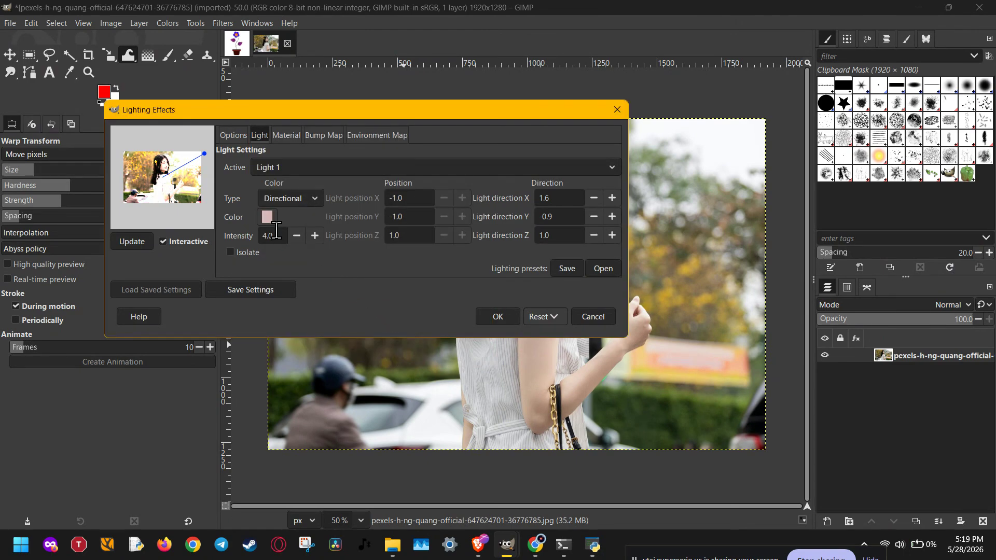
click(300, 236)
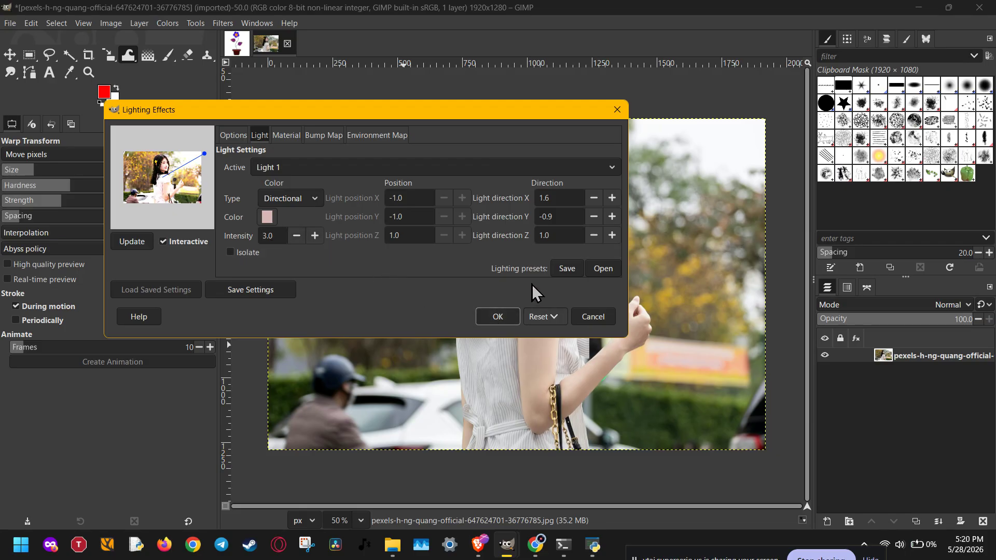
Step: Move the light source beyond the upper-left corner of the preview photo, at direction about X -1.5, Y -1.1
click(295, 136)
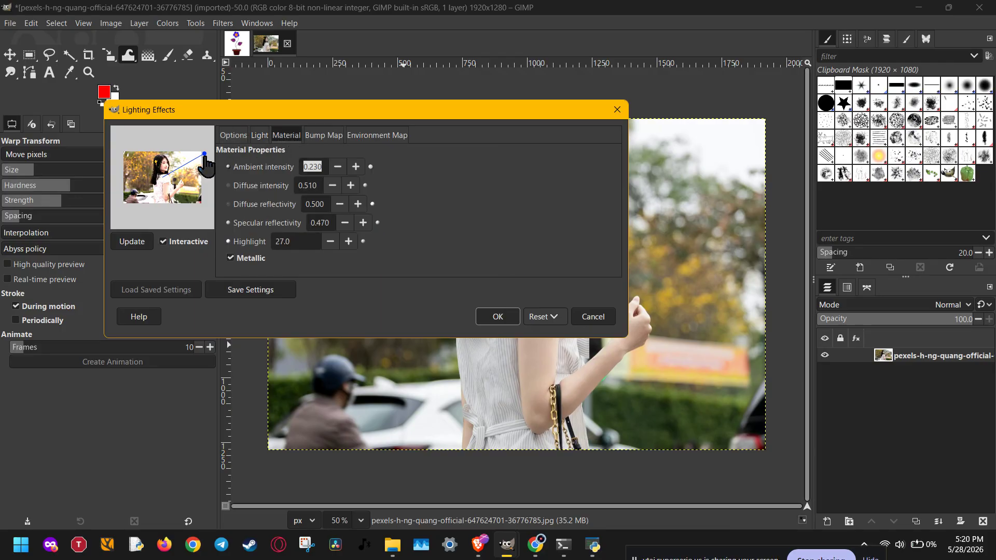
drag(205, 155, 134, 171)
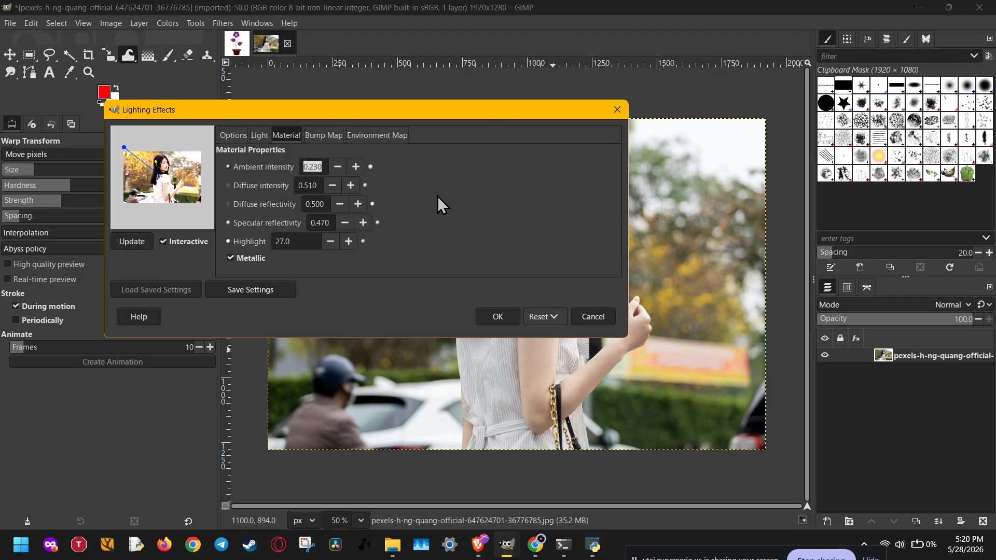
drag(388, 119, 256, 126)
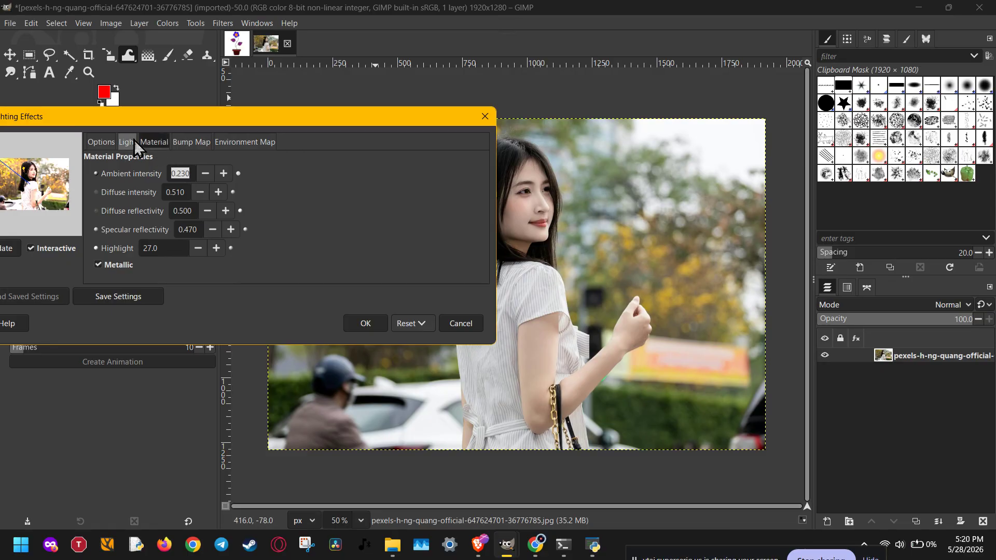
drag(123, 114, 193, 77)
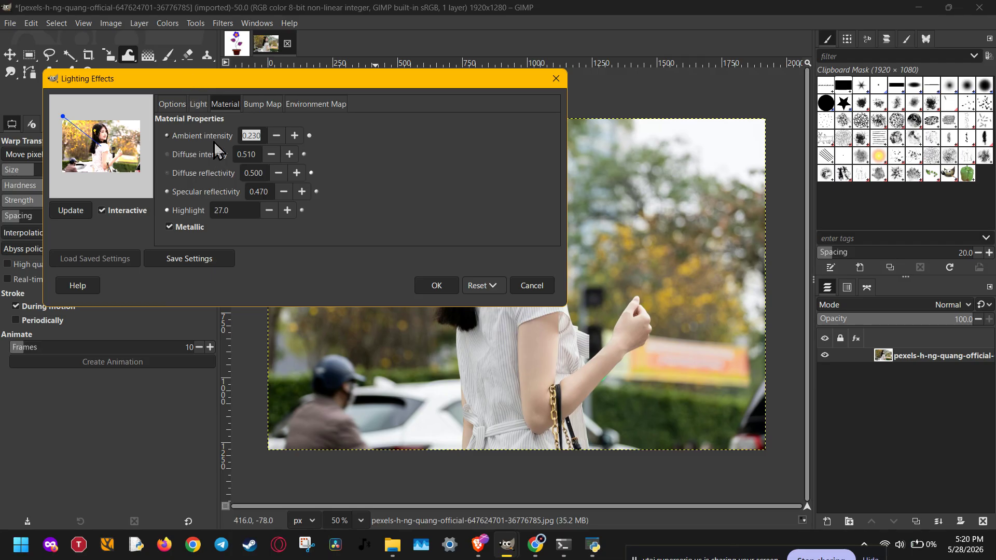
Step: Try different Z directions for Light 1 and settle on a light direction Z of 2.0
click(202, 98)
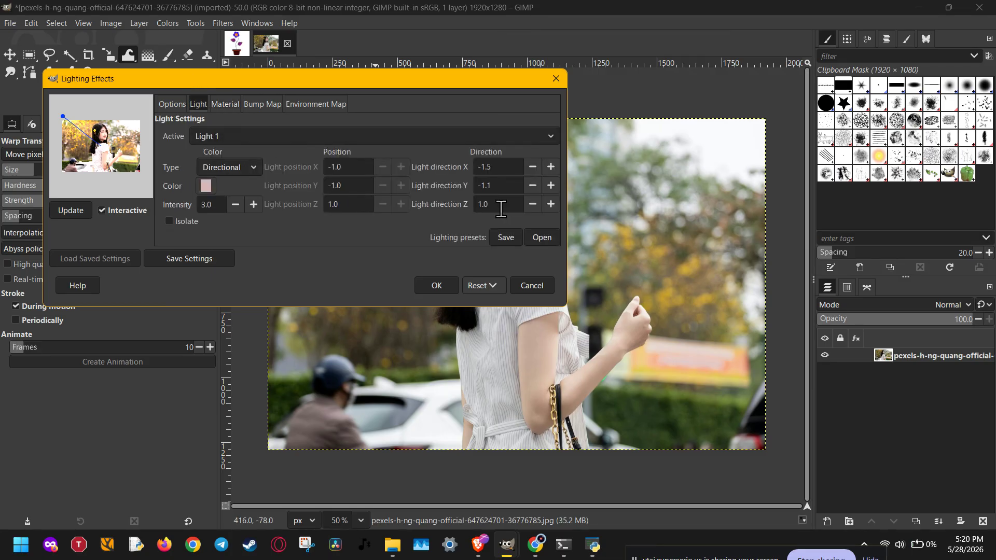
click(547, 209)
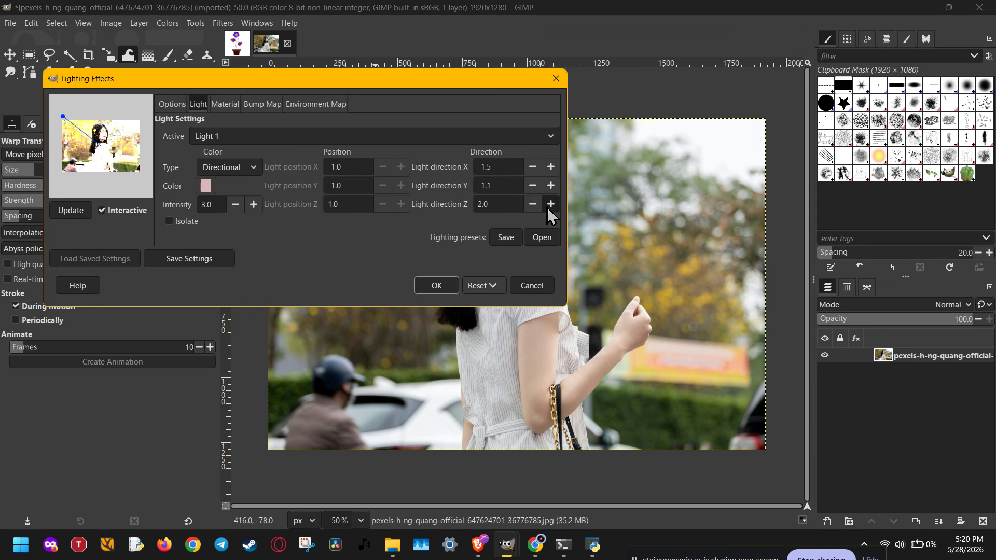
click(550, 205)
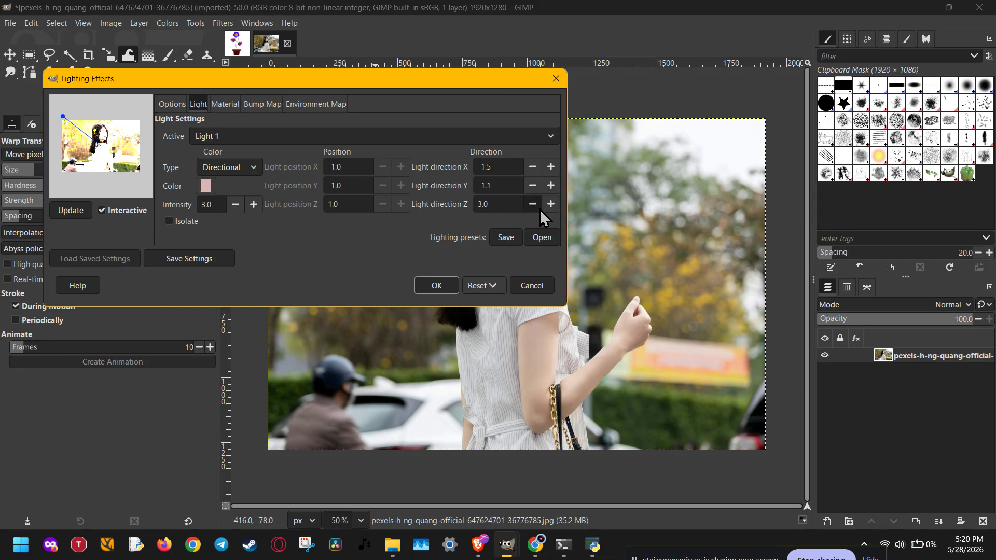
click(540, 209)
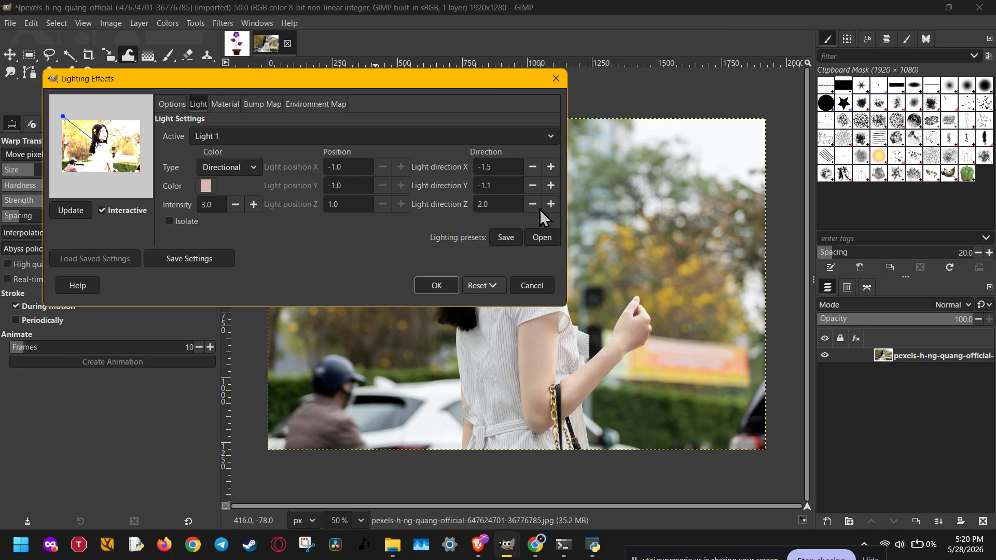
click(540, 209)
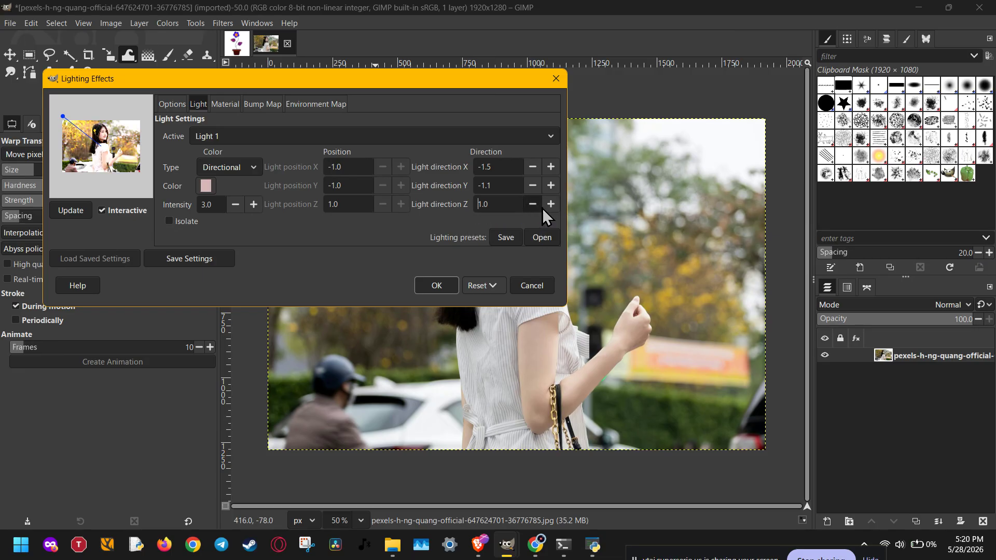
click(551, 206)
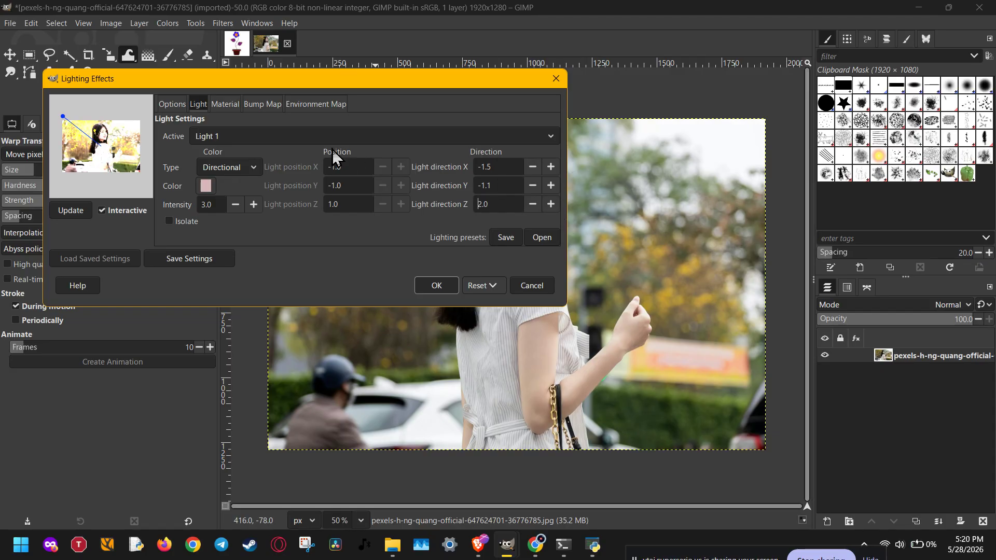
Step: Set the material's specular reflectivity to 0.510 and turn off its Metallic option
click(224, 103)
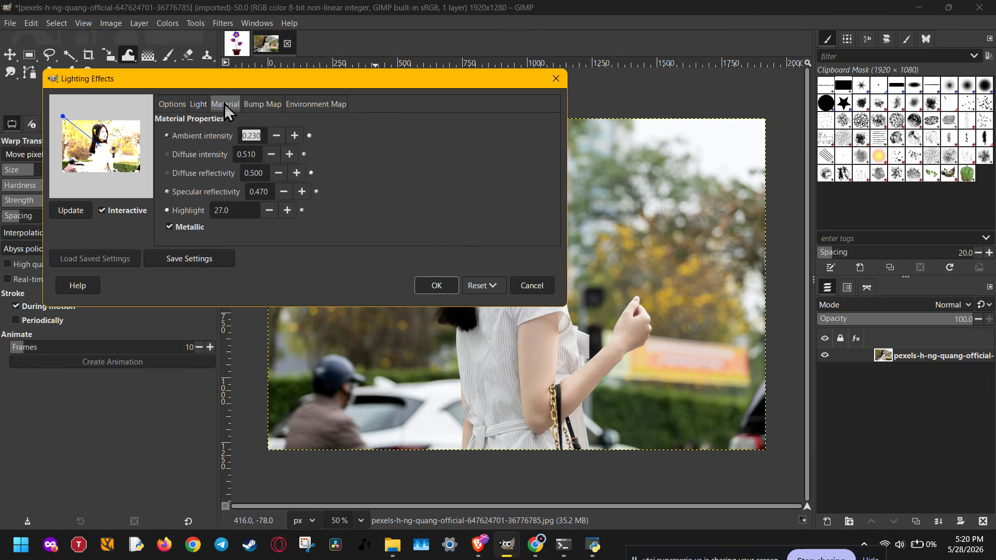
click(260, 136)
click(302, 192)
click(302, 192)
click(184, 228)
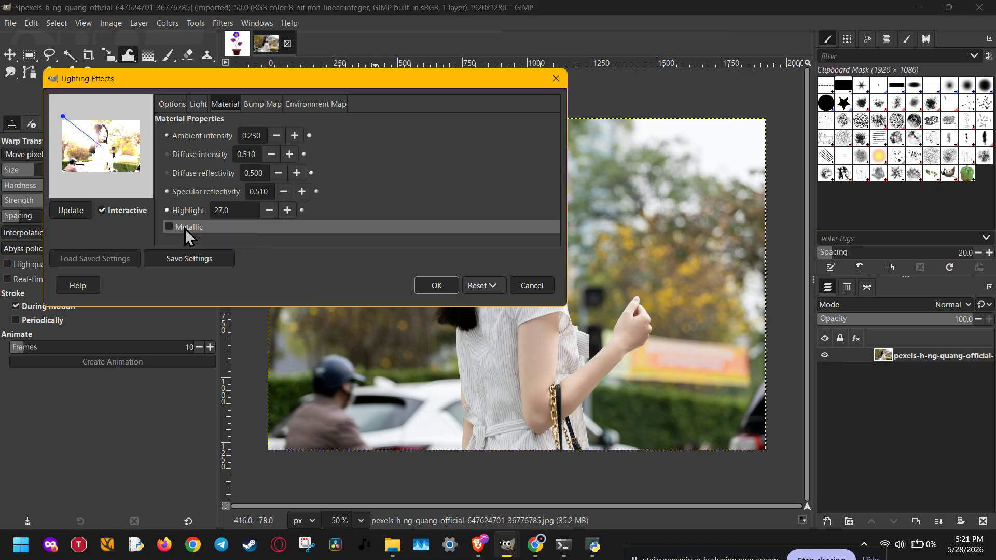
click(185, 228)
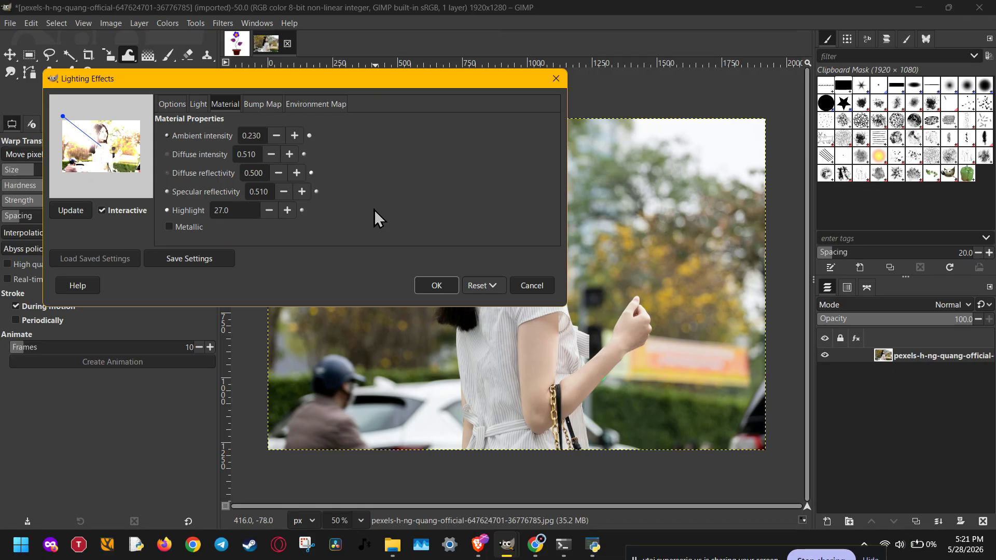
Step: Reduce the intensity of Light 1 to 2.0
click(200, 103)
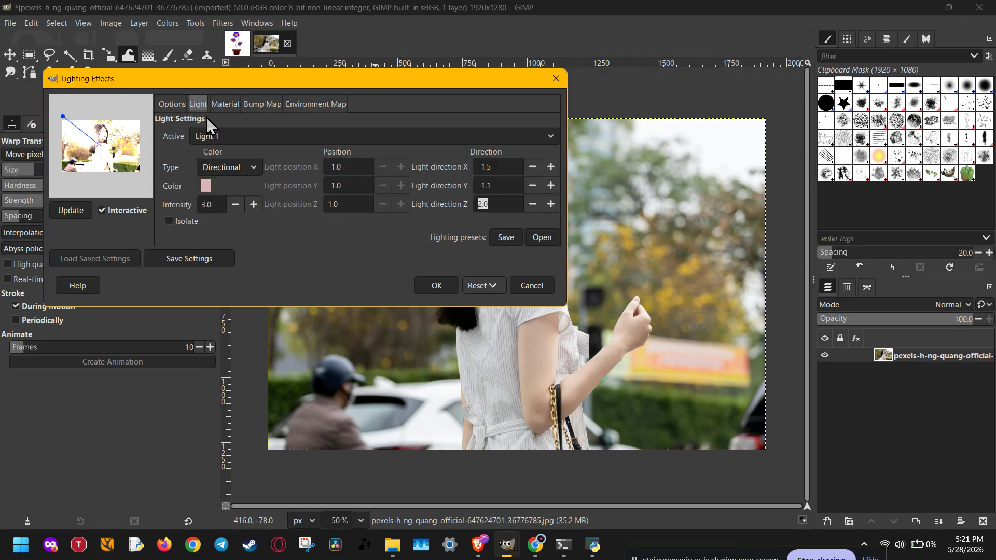
click(229, 104)
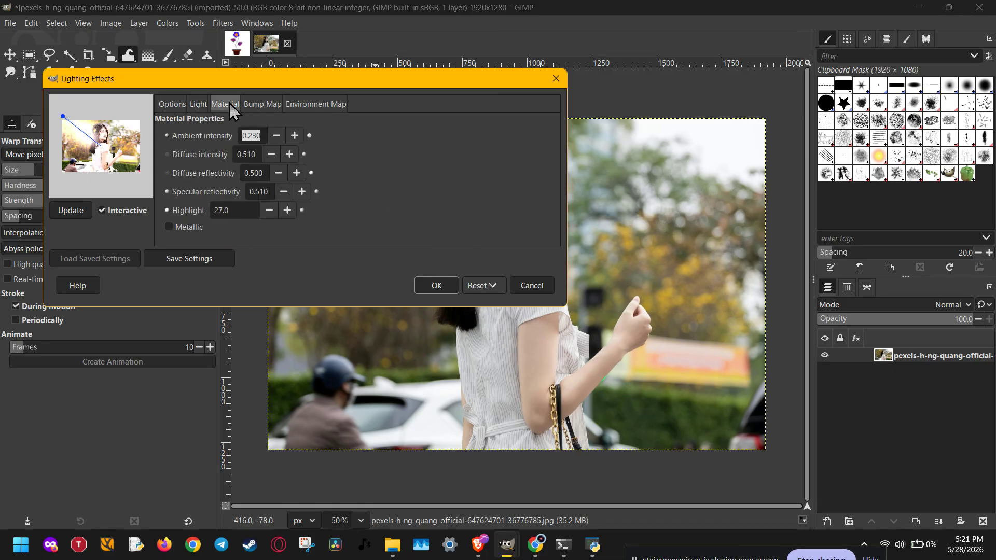
click(201, 104)
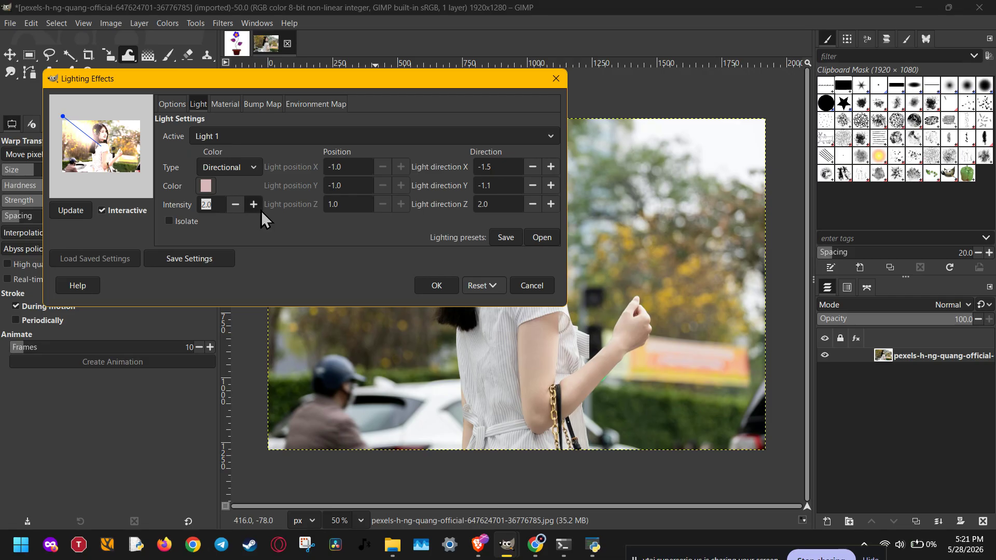
Step: Review the bump map and environment map settings, then enable Create new image and apply the lighting effect
click(234, 103)
click(257, 101)
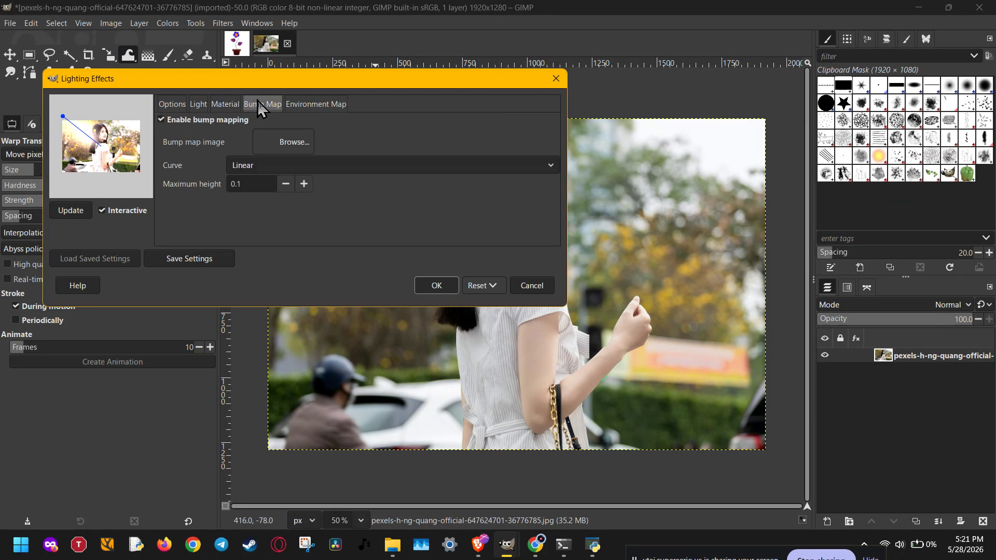
click(298, 105)
click(178, 104)
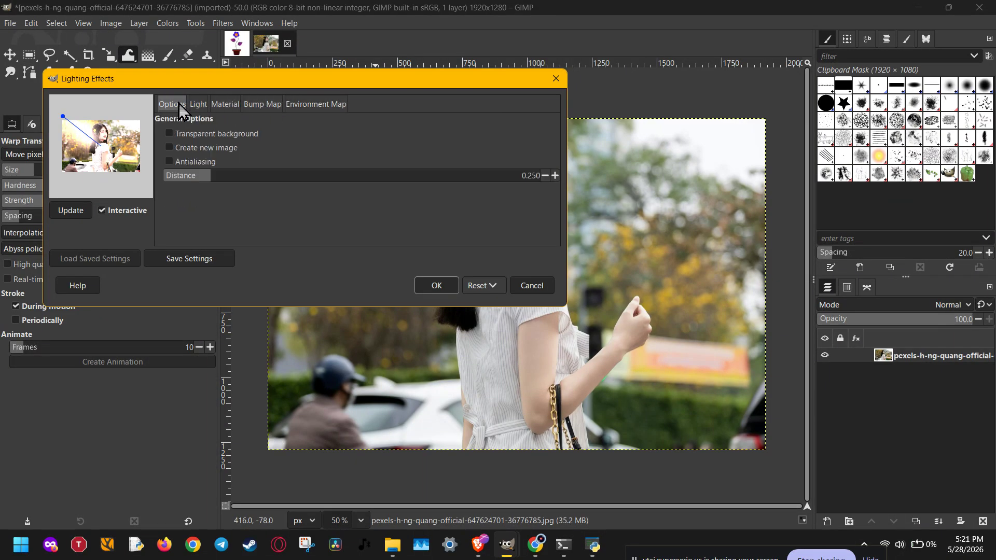
click(213, 147)
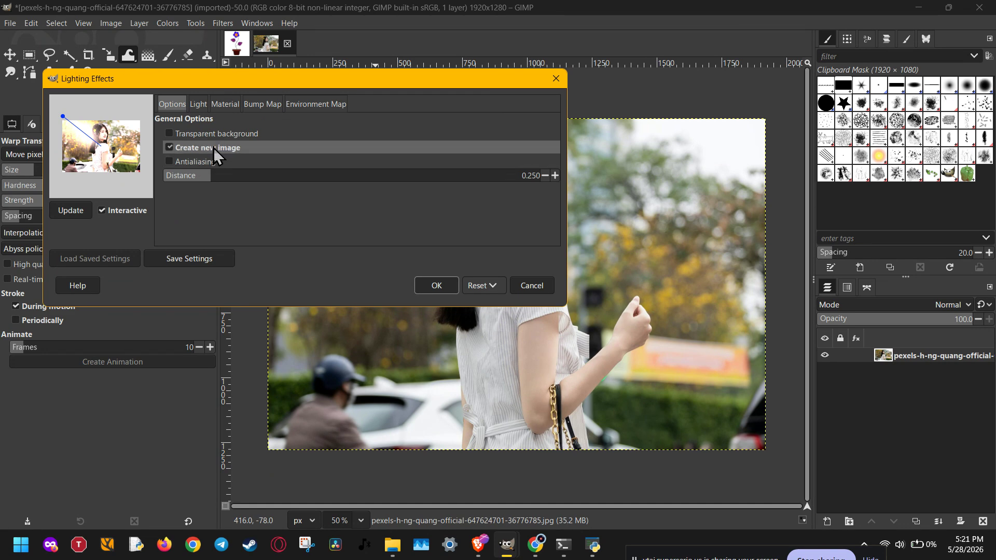
click(436, 284)
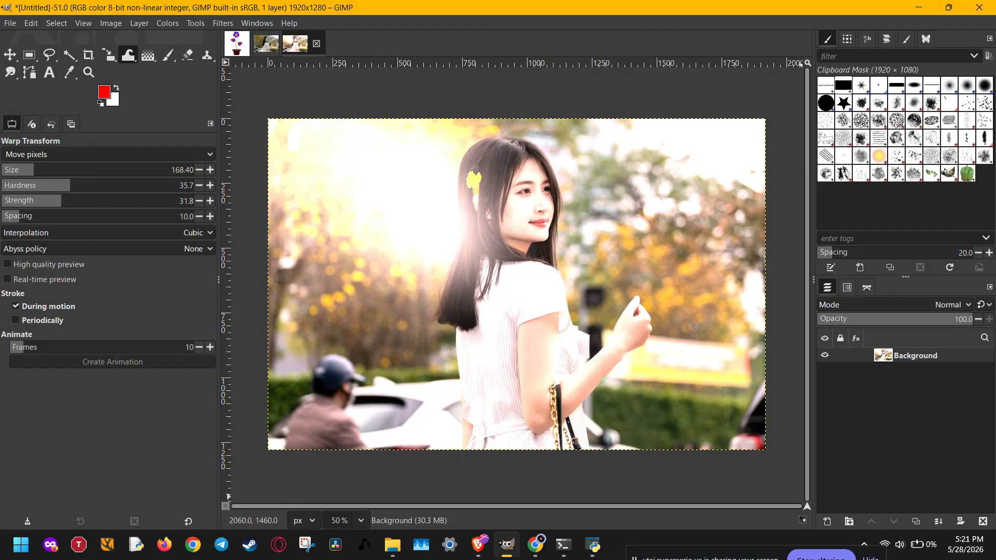
click(825, 559)
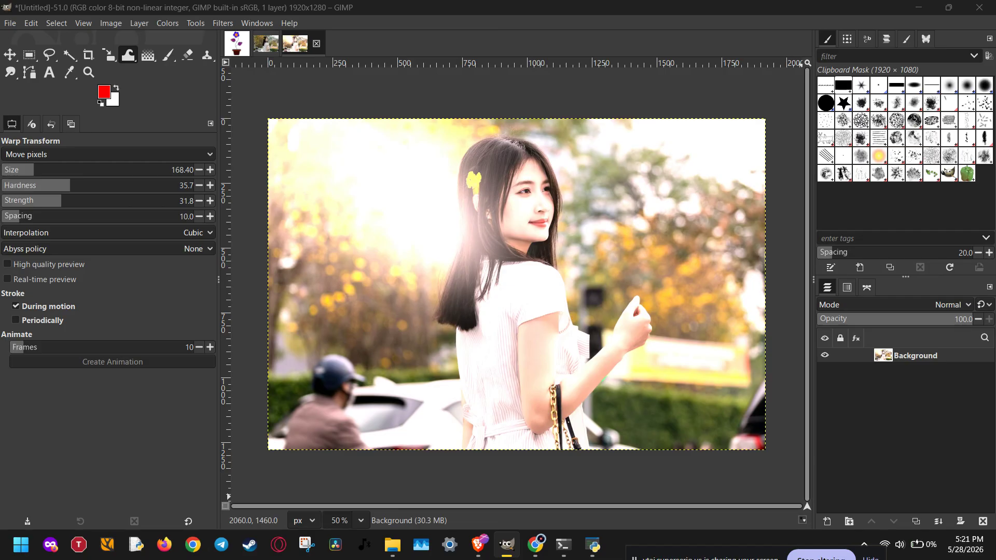